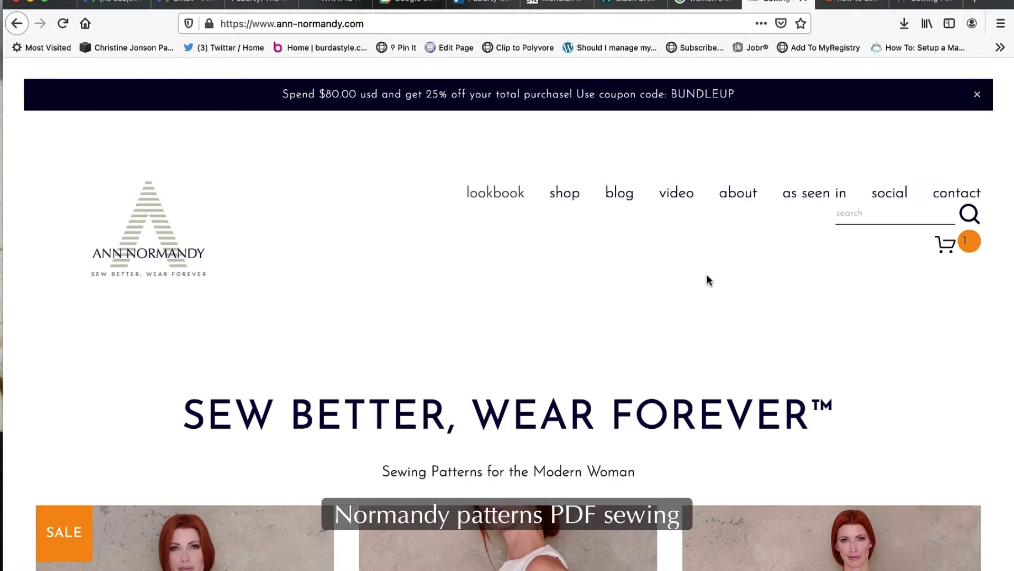
Scroll the product grid down to the Slip Dress PDF Sewing Pattern priced at $9.95.
scroll(707, 275, "down", 15)
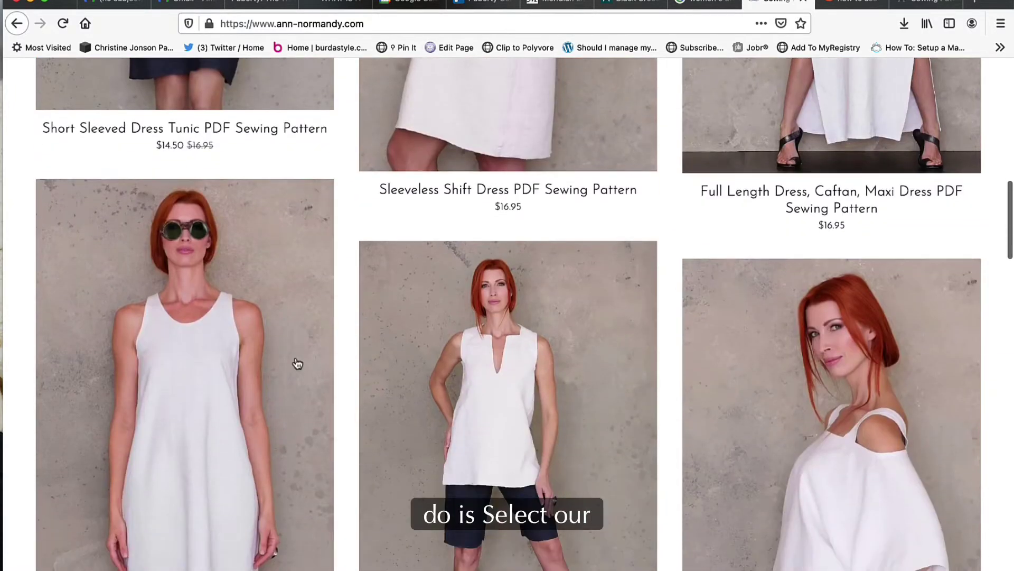
scroll(179, 406, "down", 2)
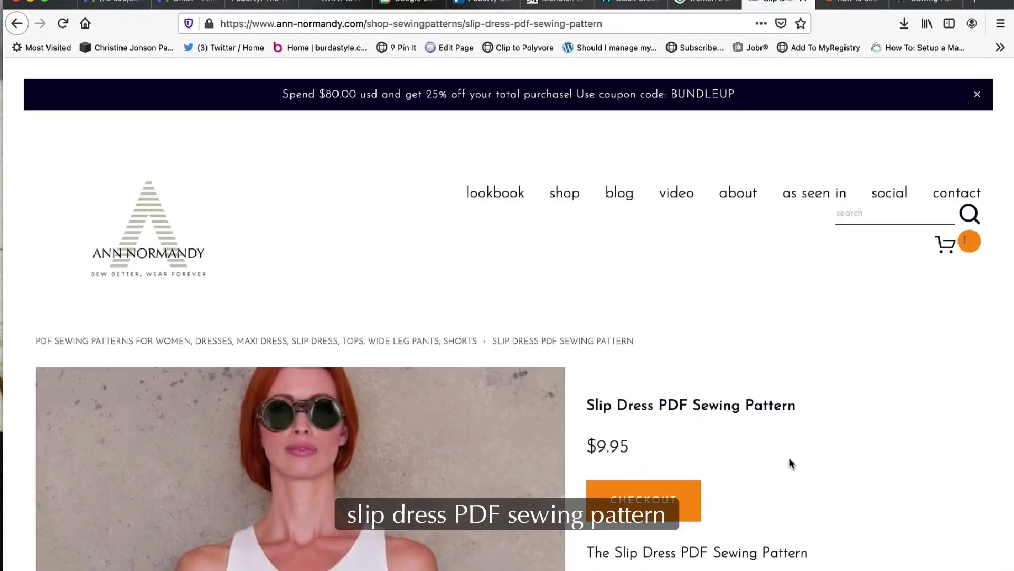
Add the Slip Dress pattern to the cart and proceed from the cart to the $9.95 checkout.
left_click(627, 502)
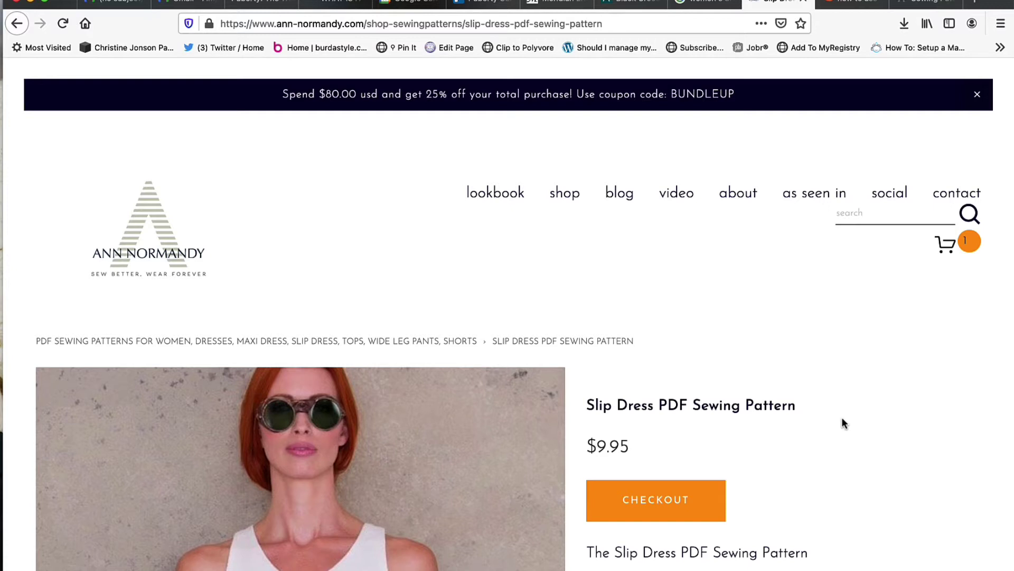
scroll(843, 420, "down", 5)
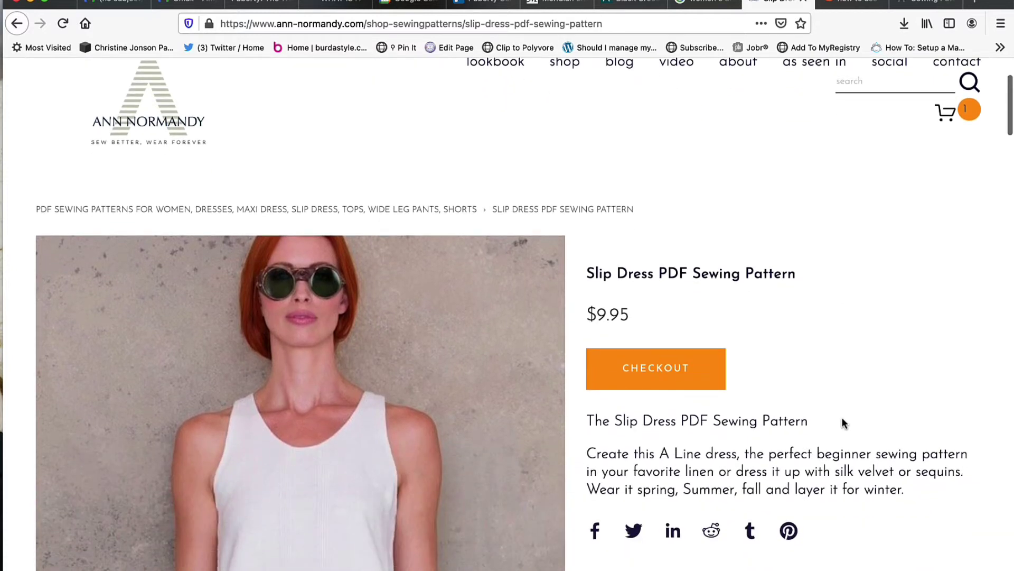
left_click(969, 111)
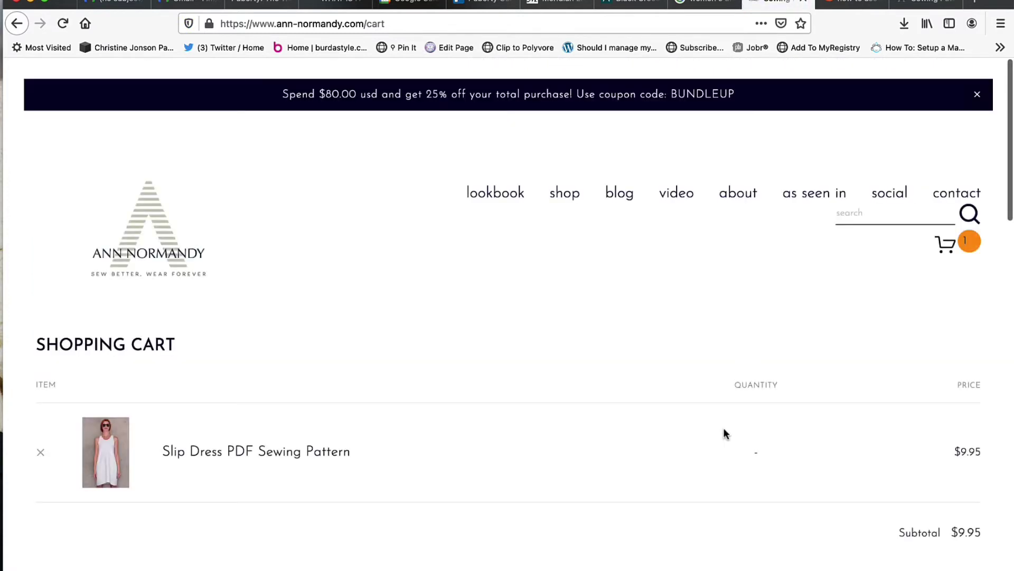
scroll(724, 430, "down", 4)
left_click(914, 397)
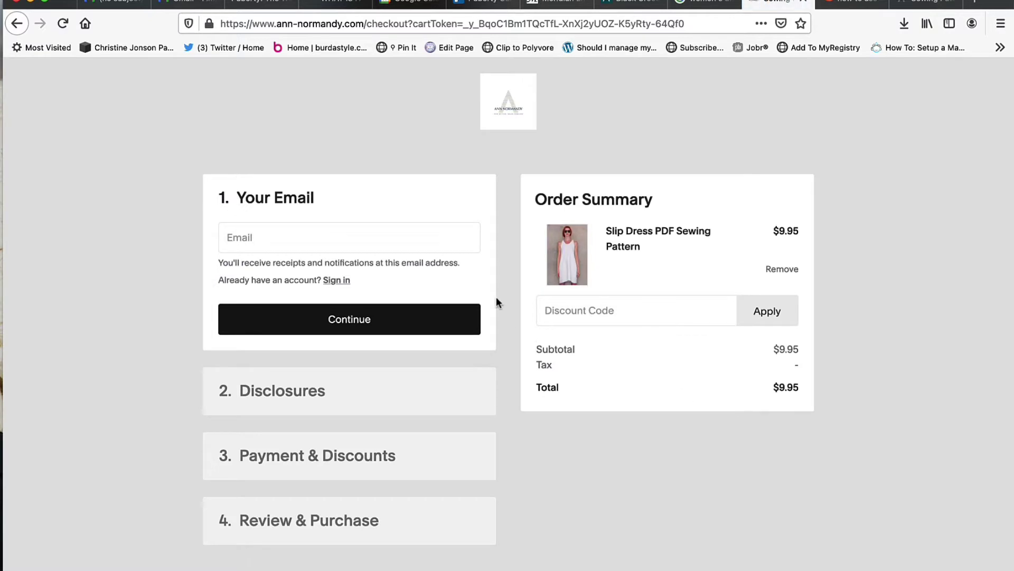
Fill in the buyer's e-mail address using the browser's autocomplete suggestion.
left_click(374, 242)
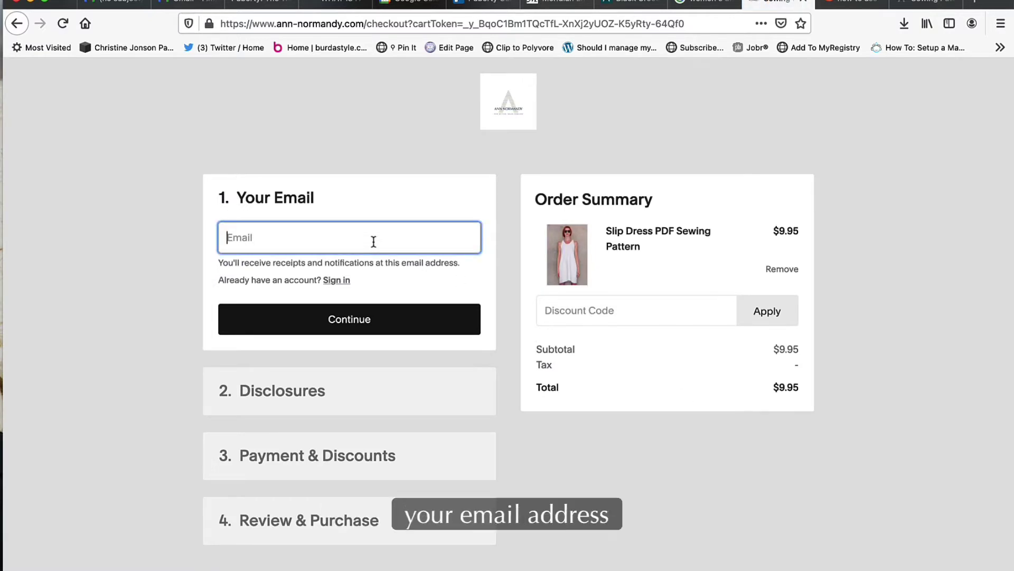
type("annsie")
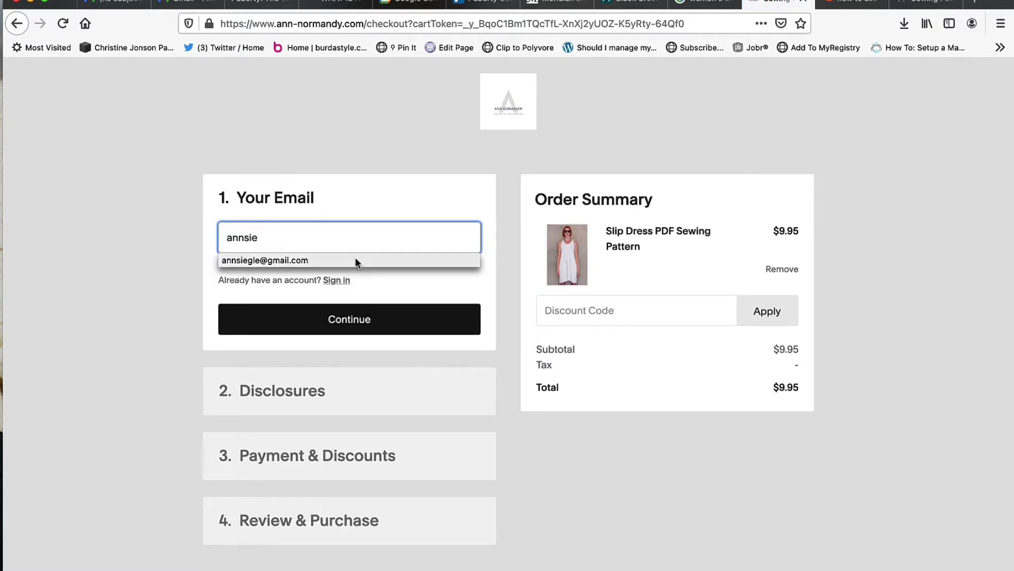
left_click(338, 260)
Apply discount code ANNVIDEOSLIP, bringing the order total to $0.00.
left_click(578, 314)
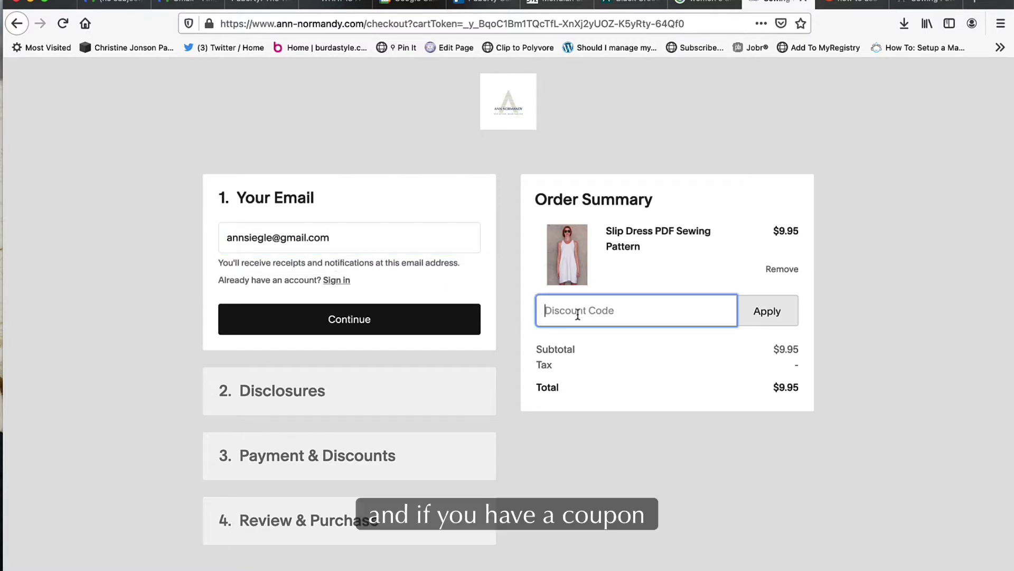
type("ANNVIDEOS")
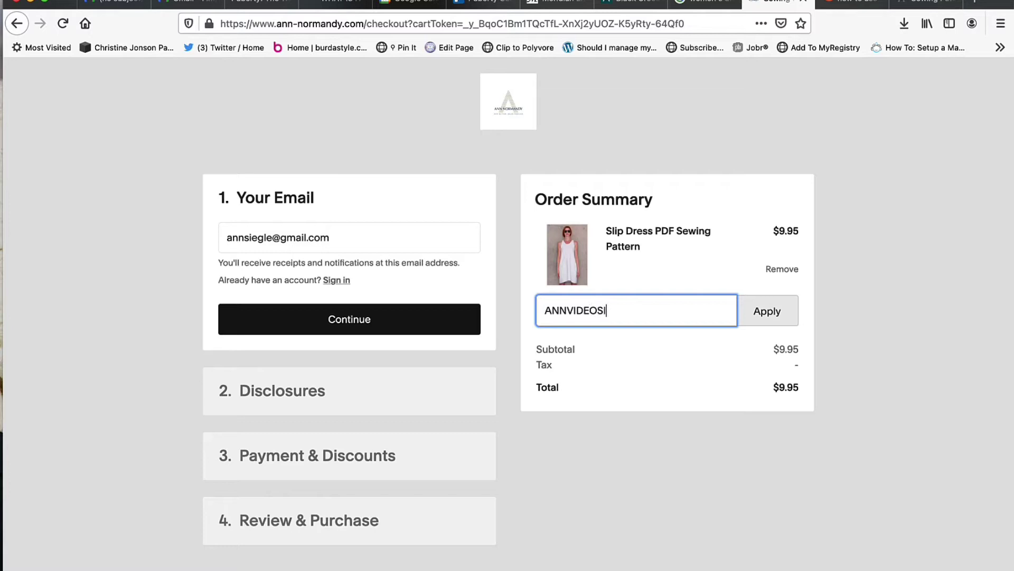
type("LIP")
left_click(776, 314)
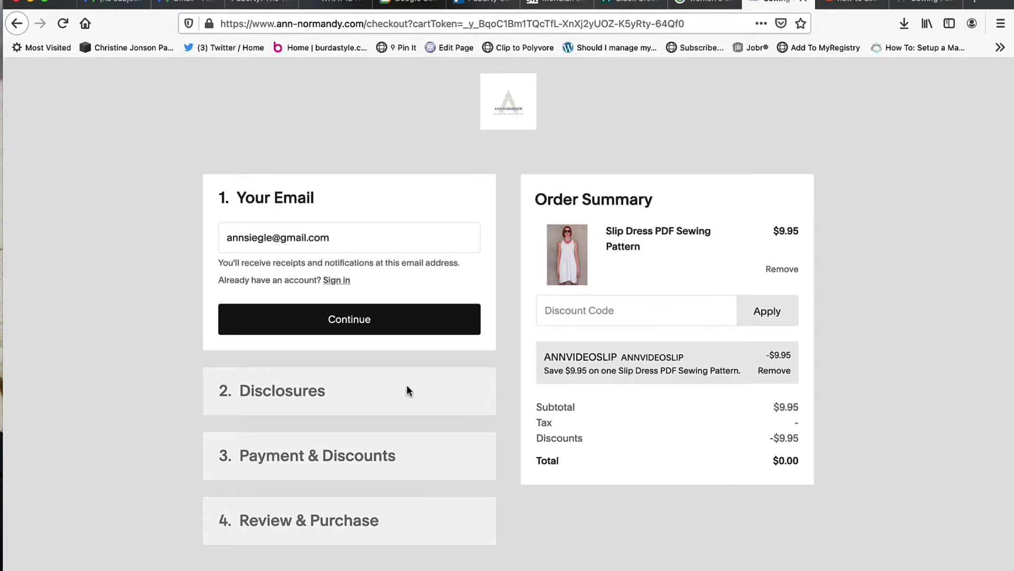
Enter 'digital' in the confirmation, accept the licence agreement and choose Pinterest as the referral source.
left_click(357, 326)
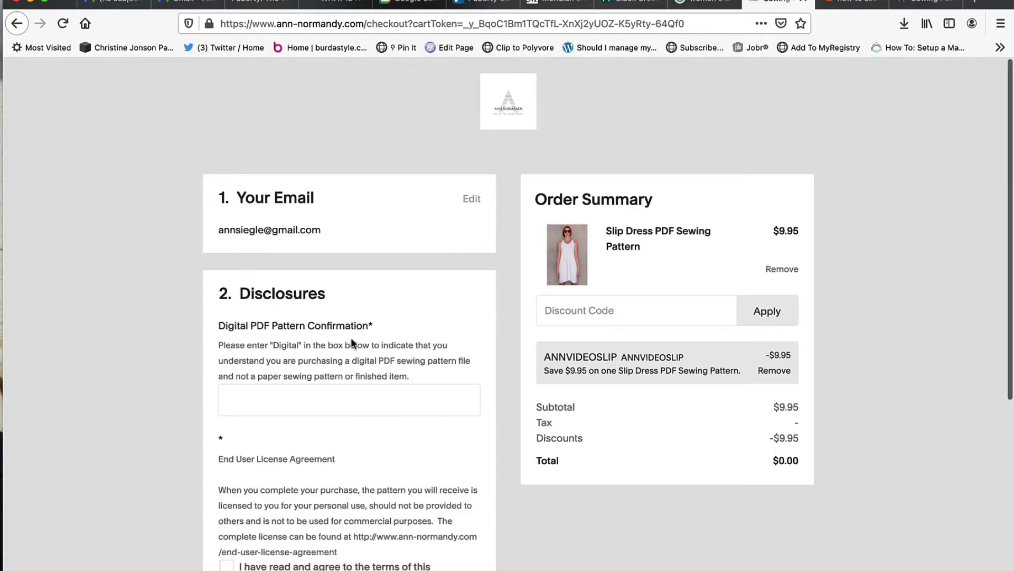
left_click(319, 396)
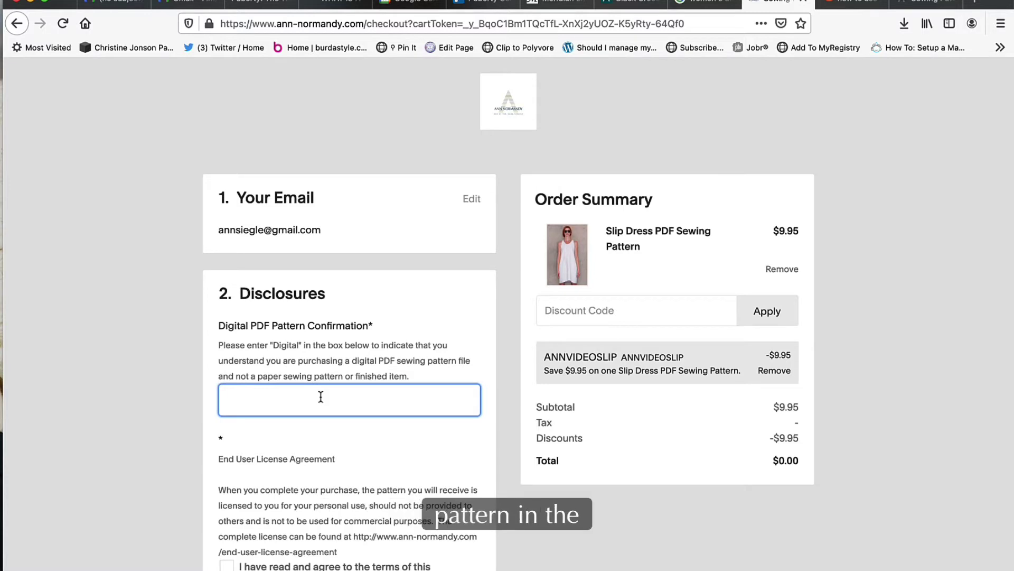
type("digital")
scroll(287, 417, "down", 5)
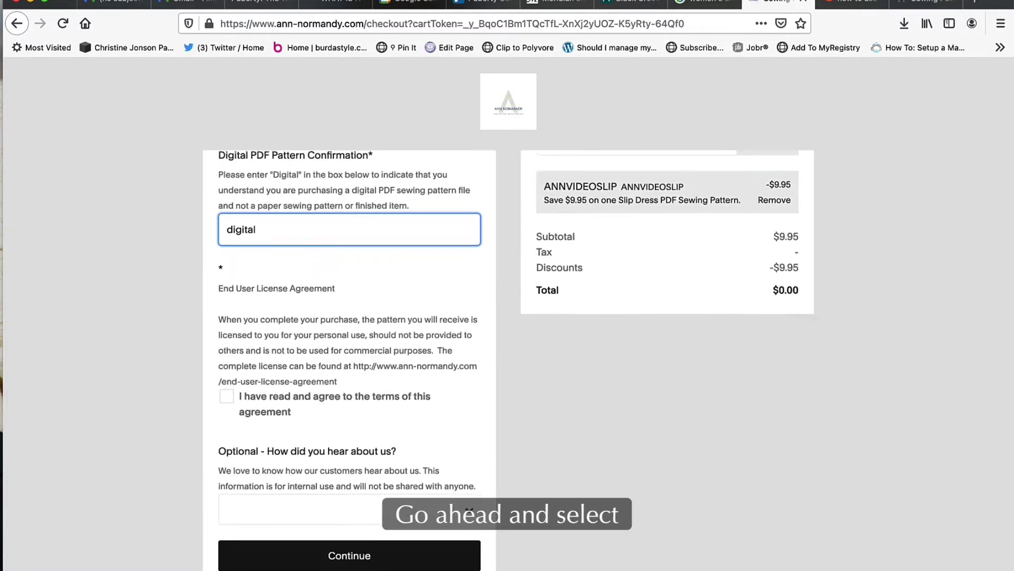
left_click(227, 354)
left_click(228, 354)
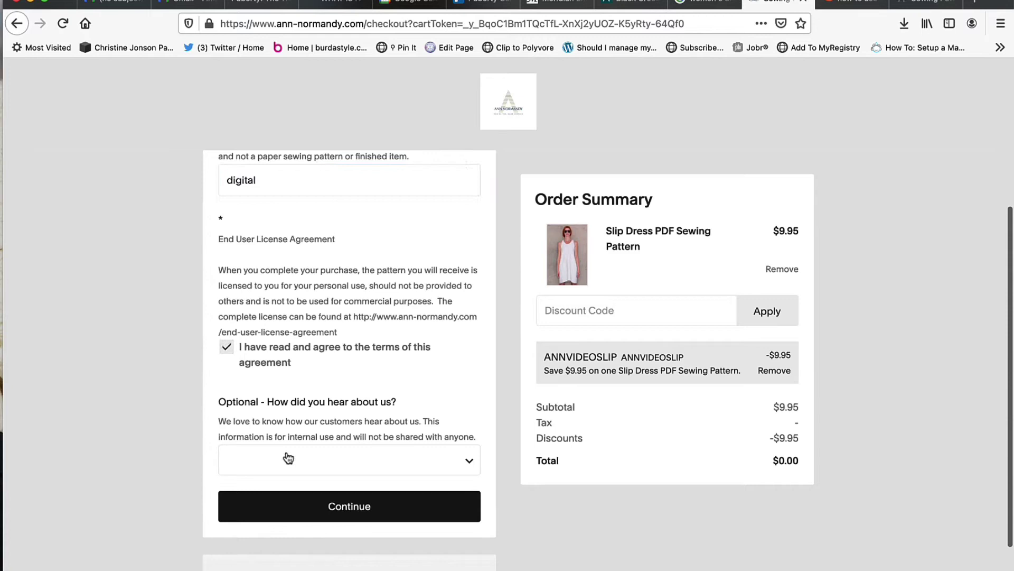
left_click(287, 454)
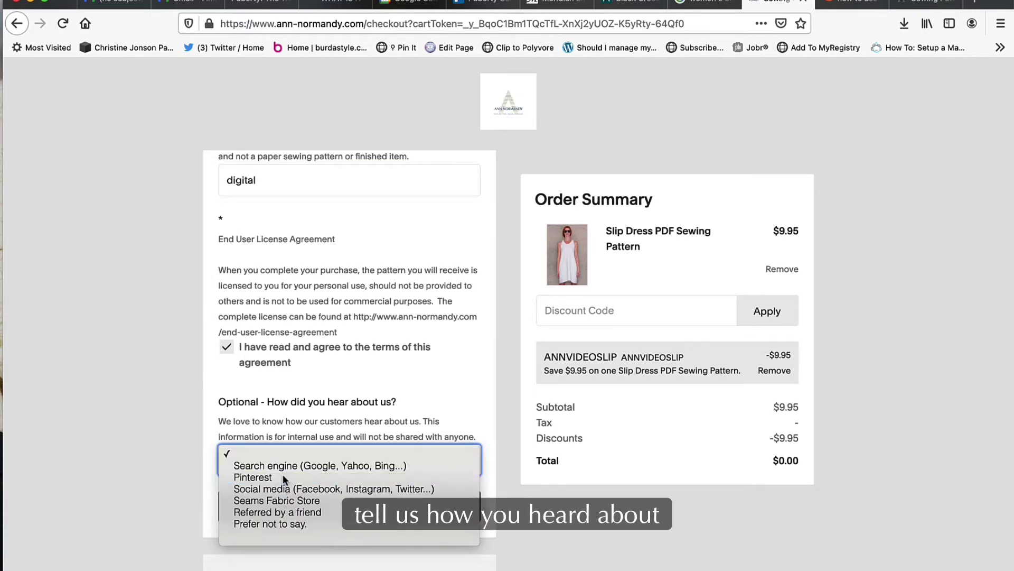
left_click(283, 475)
Continue to payment details and enter the buyer's first and last name.
left_click(350, 506)
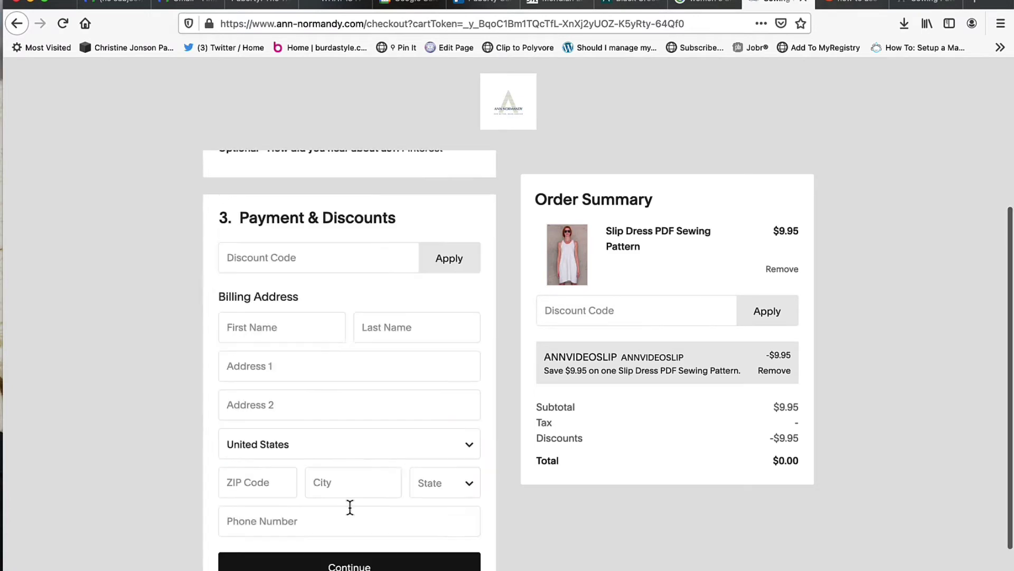
left_click(312, 326)
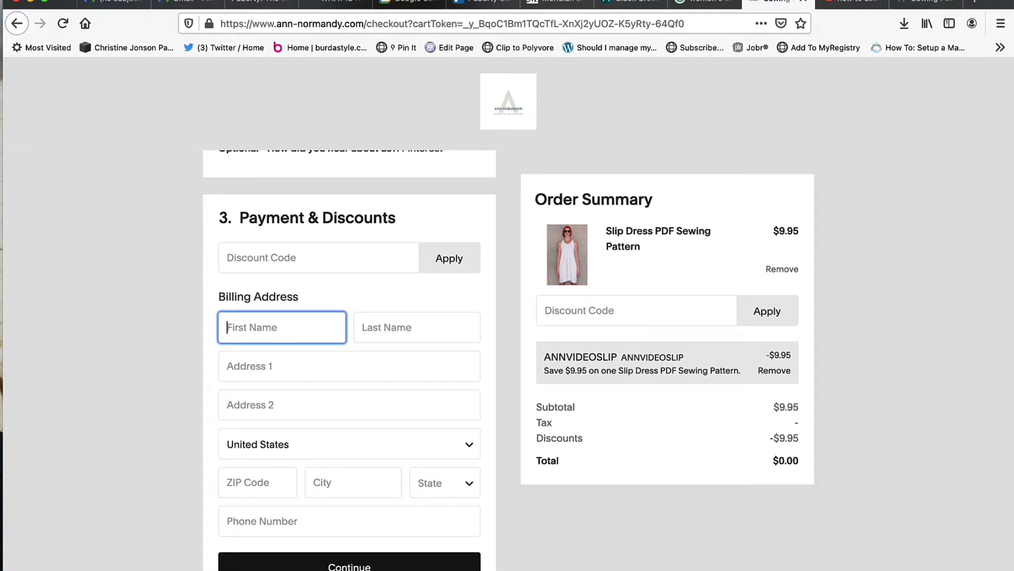
key("Tab")
key("Tab")
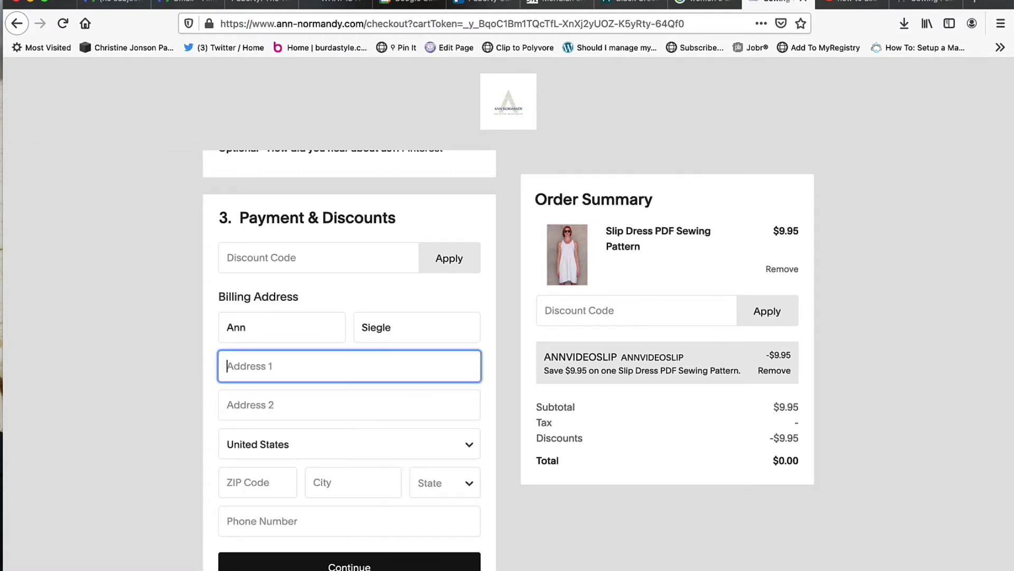
Enter the buyer's street address, ZIP code, city and state, then submit the billing address.
type("132 Main Street")
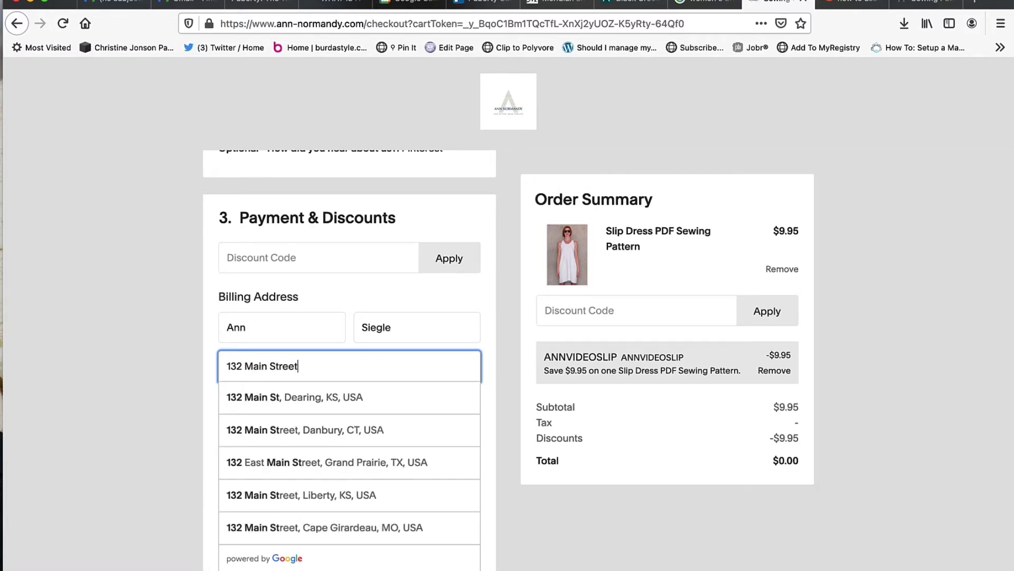
key("Tab")
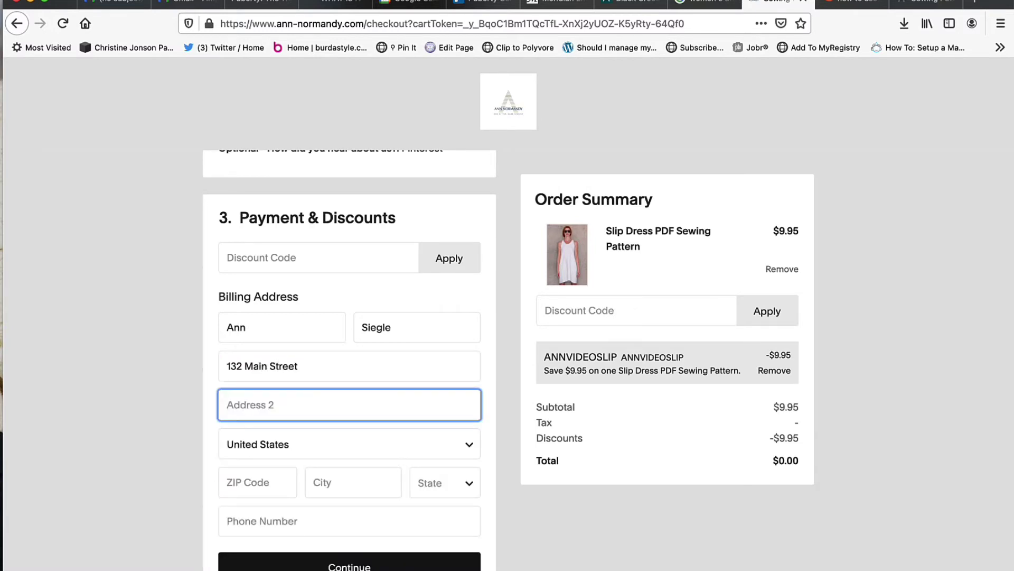
key("Tab")
key("Tab")
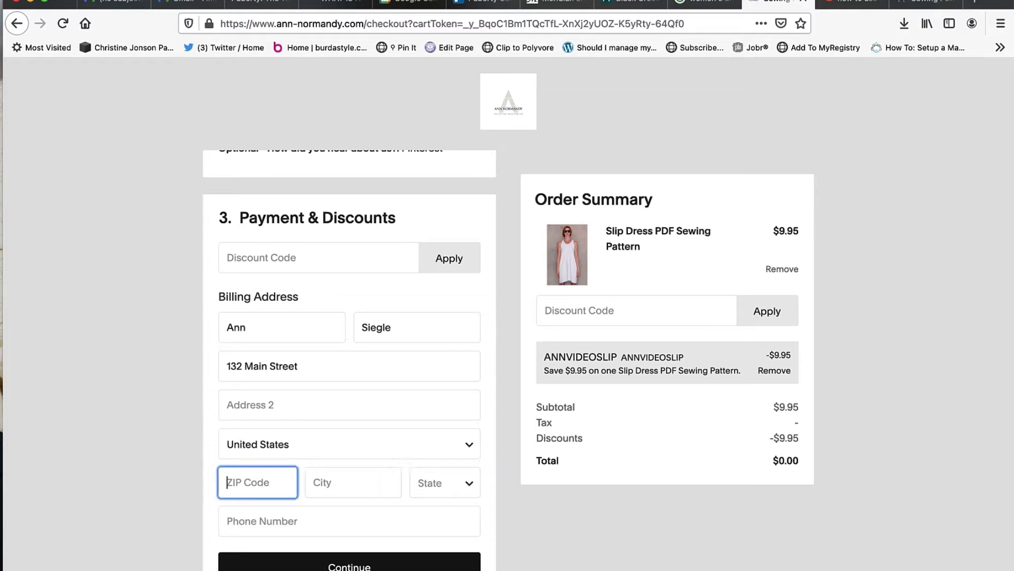
type("00756")
key("Tab")
type("Anytown")
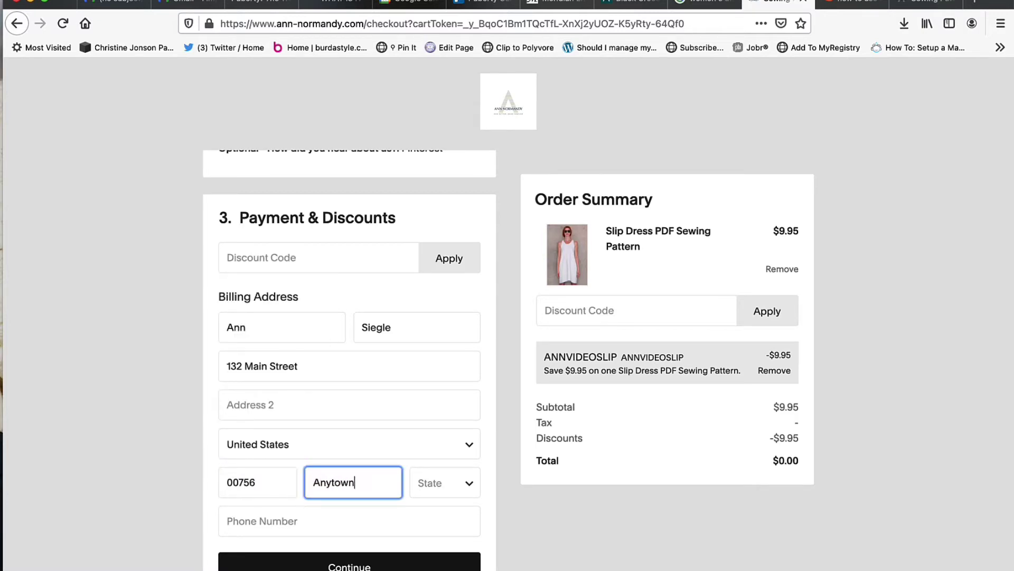
key("Tab")
key("w")
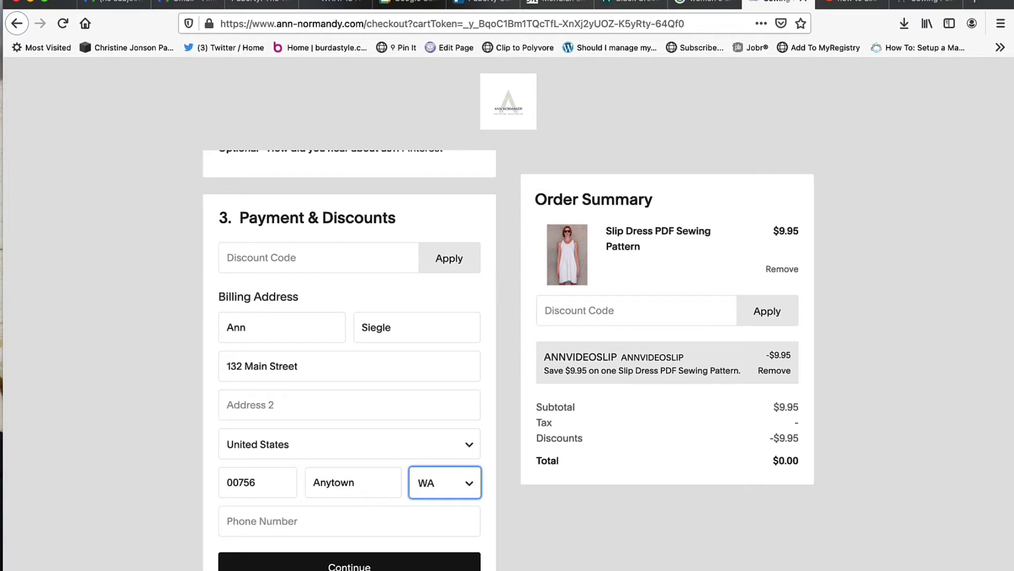
scroll(594, 547, "down", 3)
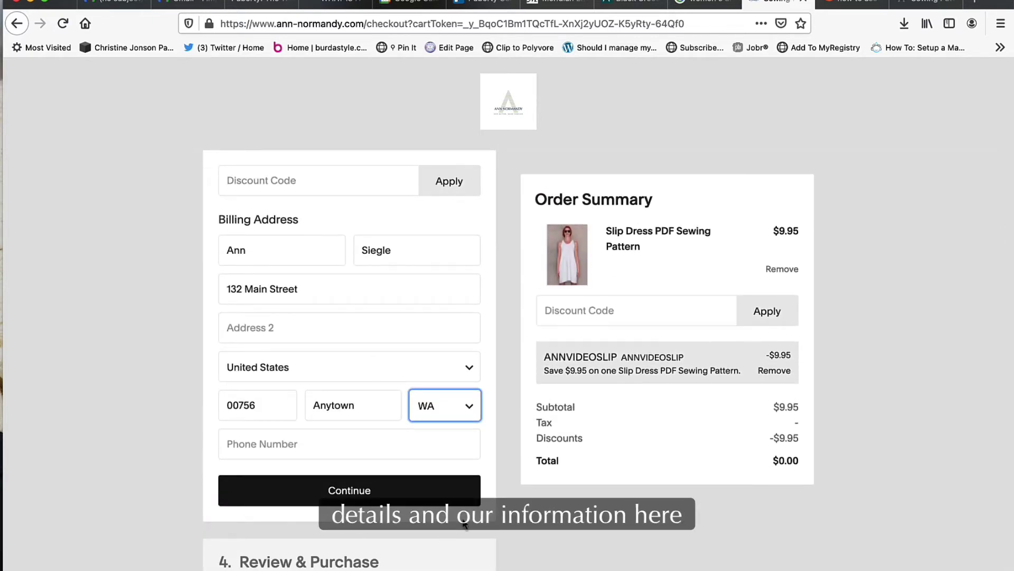
left_click(356, 491)
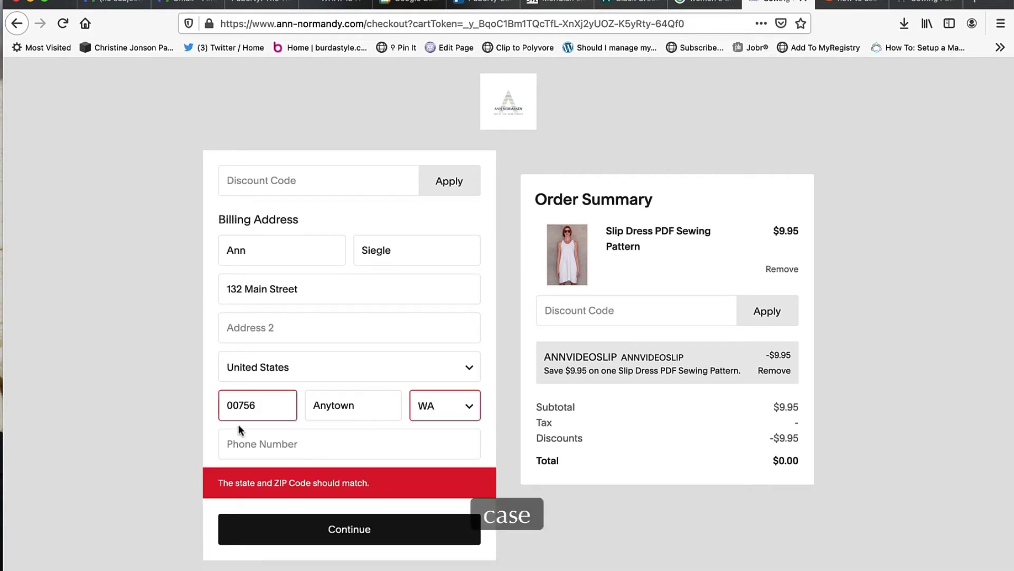
Replace the ZIP code with one matching the chosen state and resubmit the billing address.
left_click_drag(251, 405, 177, 405)
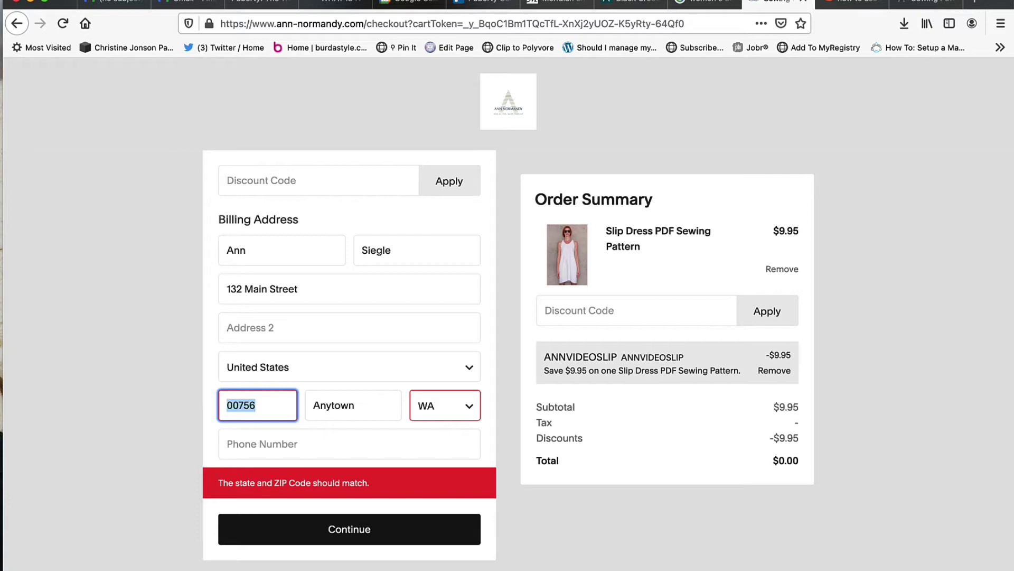
type("48823")
key("Tab")
key("Tab")
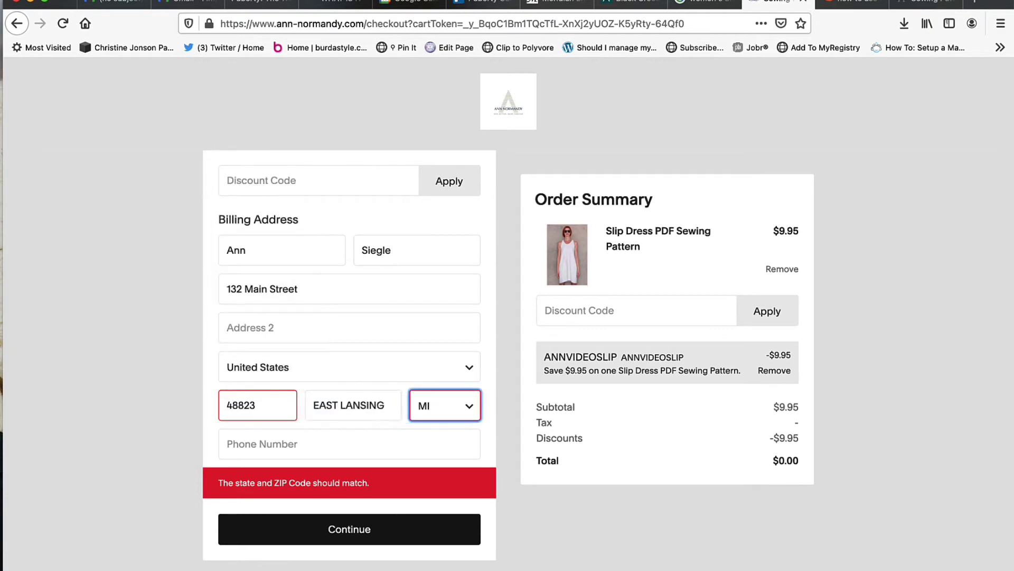
left_click(365, 526)
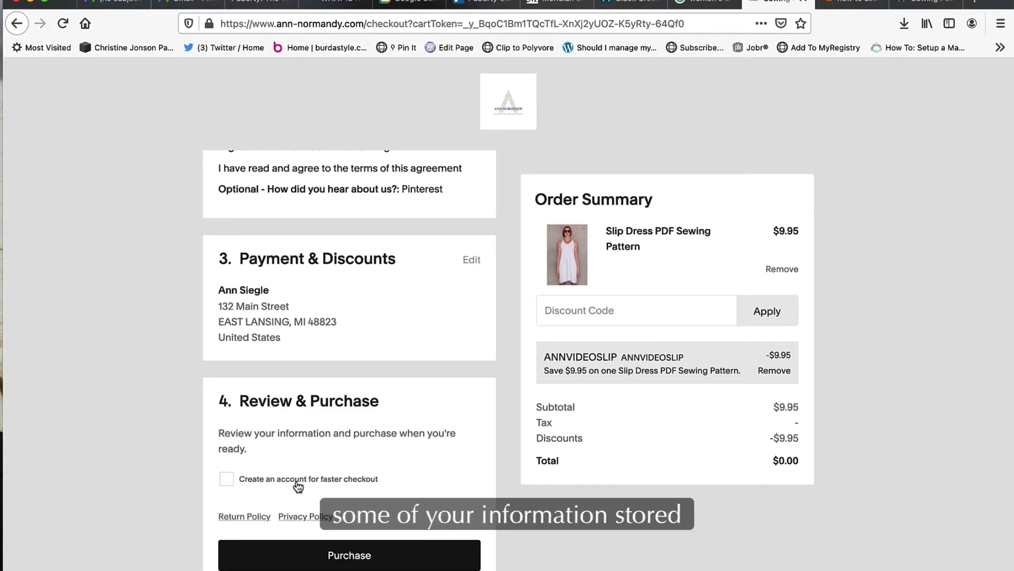
Place the free $0.00 order and scroll the Order Confirmed page to the download link.
left_click(343, 560)
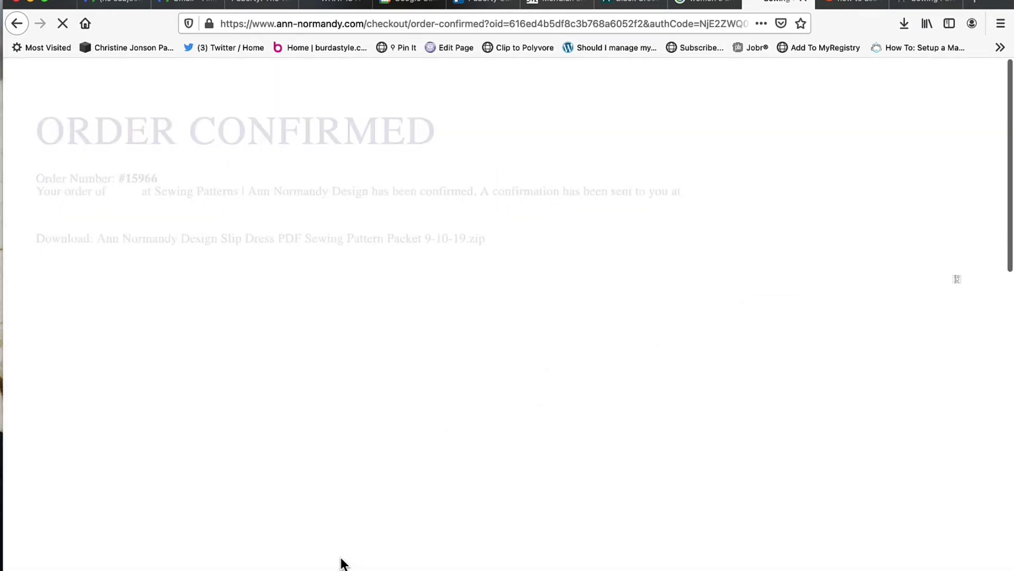
scroll(343, 560, "down", 3)
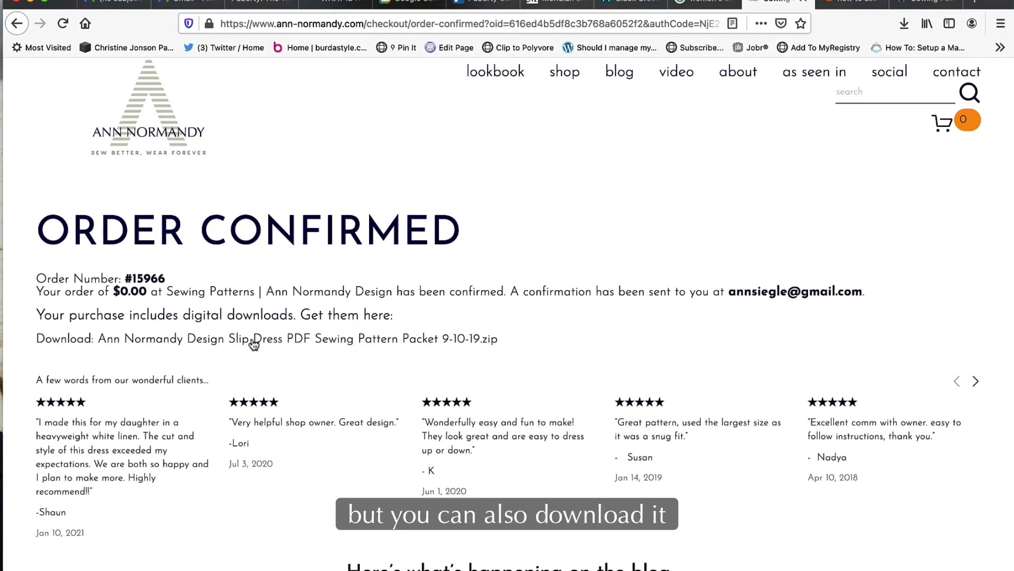
Download Slip Dress PDF Sewing Pattern Packet 9-10-19.zip, set to open with Archive Utility.
left_click(296, 338)
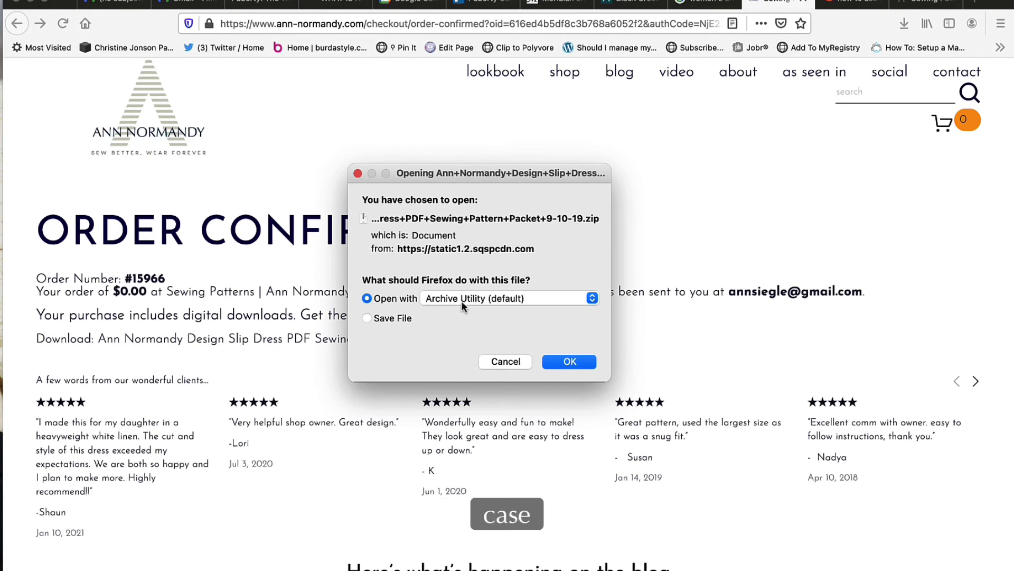
left_click(556, 362)
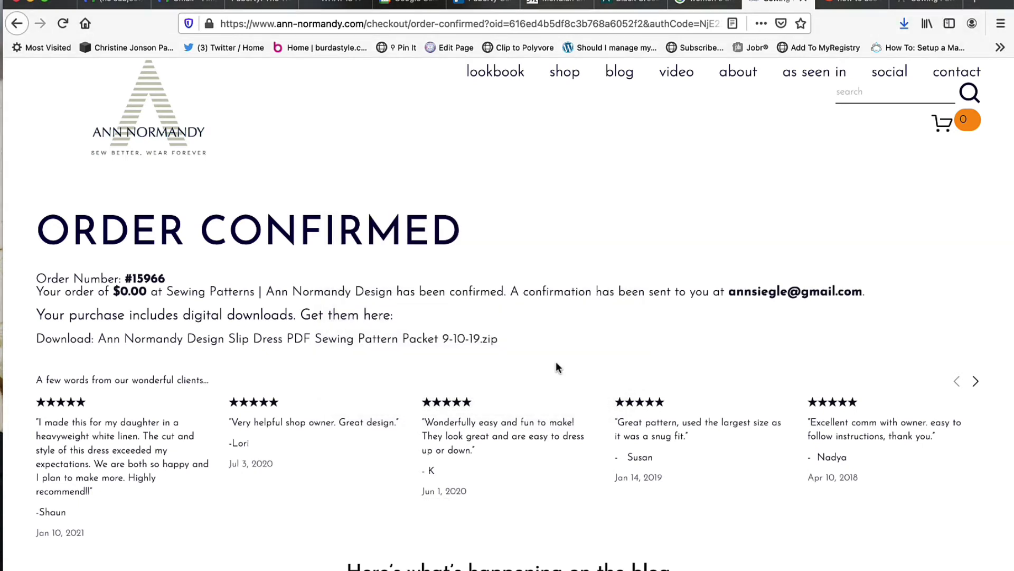
Reposition the Finder Downloads window and expand the pattern folder to list its four PDFs.
left_click_drag(782, 233, 519, 159)
left_click(367, 219)
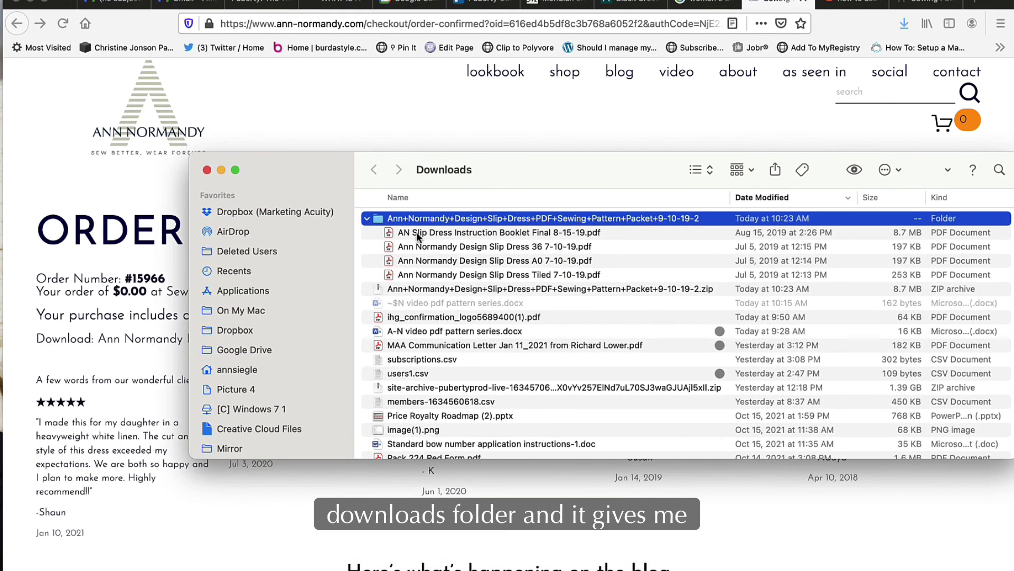